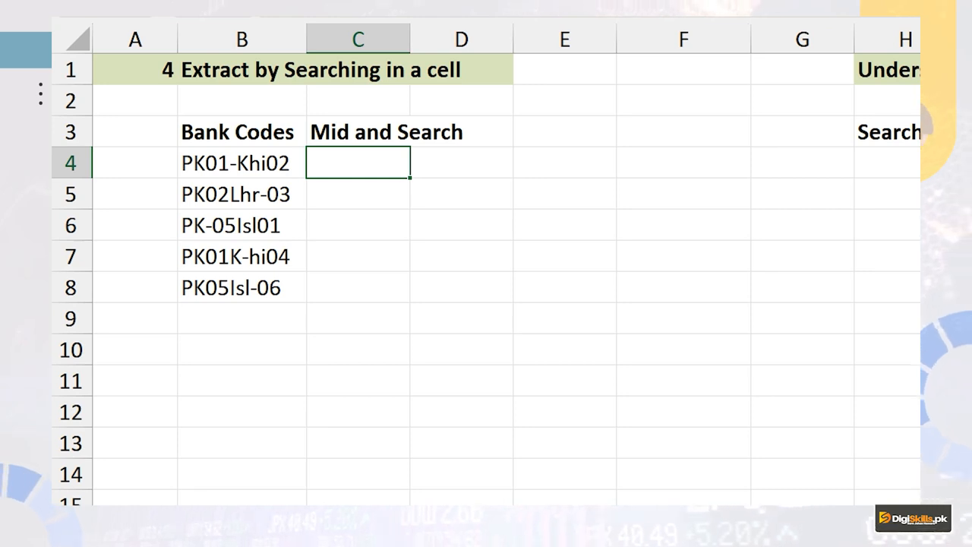
Enter =MID(B4,6,5) in cell C4 and fill the formula down through C8
{"action": "key", "text": "F2"}
{"action": "type", "text": "=m"}
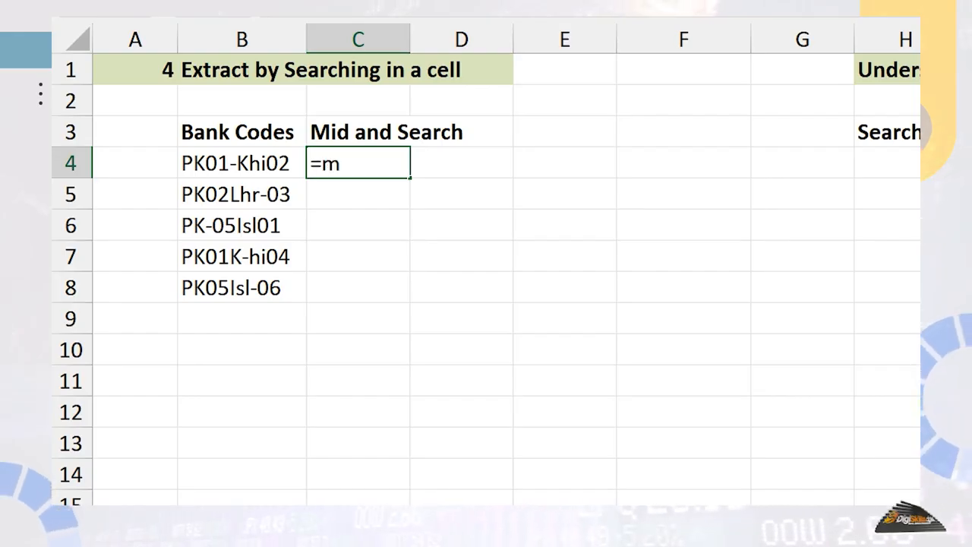
{"action": "type", "text": "id"}
{"action": "key", "text": "Tab"}
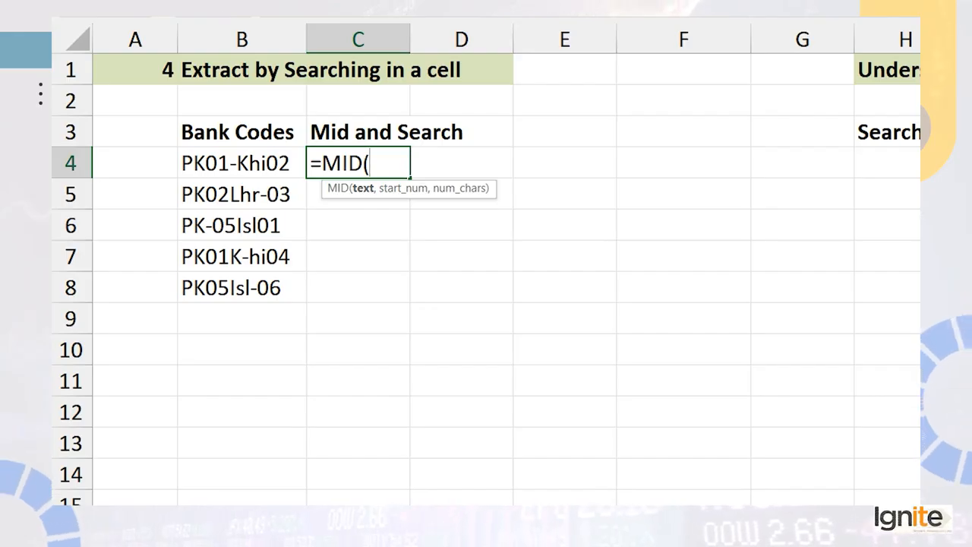
{"action": "key", "text": "Left"}
{"action": "type", "text": ","}
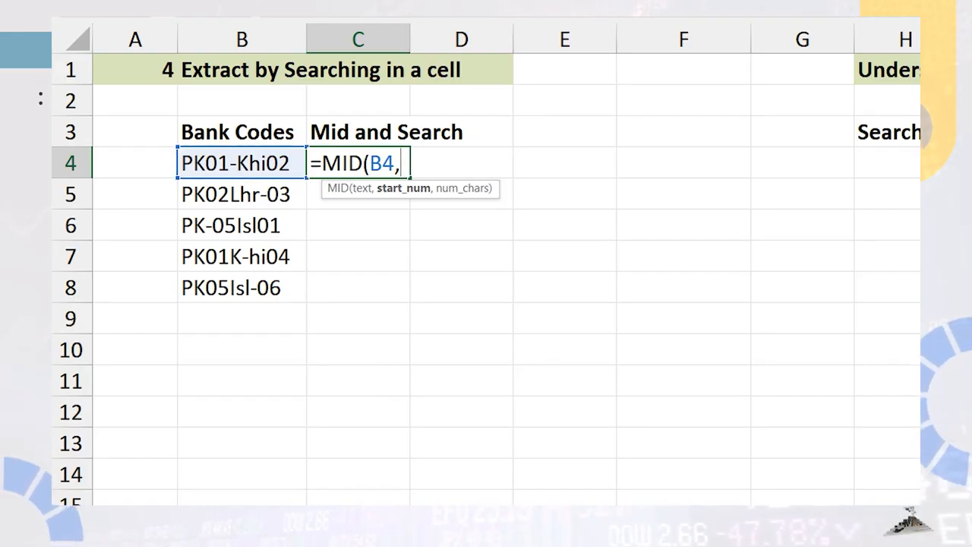
{"action": "type", "text": "6"}
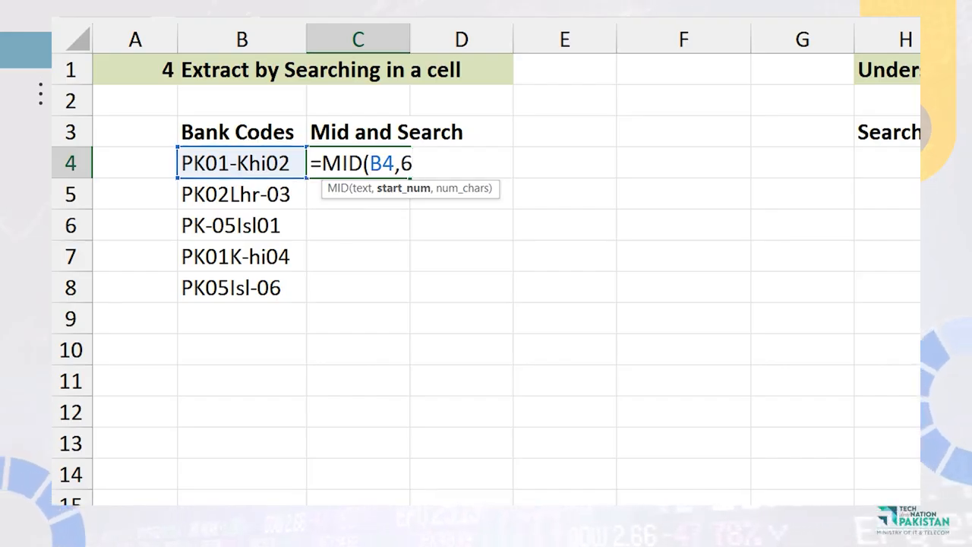
{"action": "type", "text": ","}
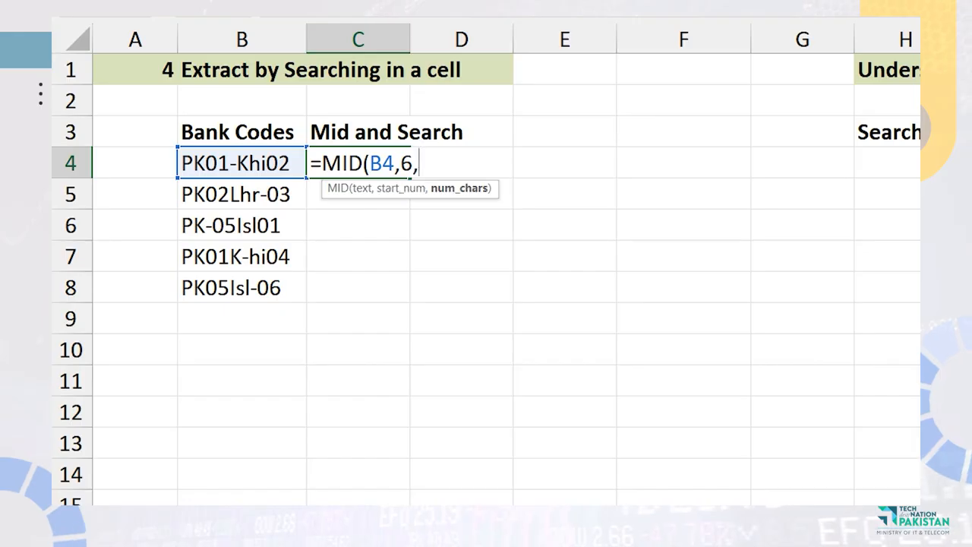
{"action": "type", "text": "5"}
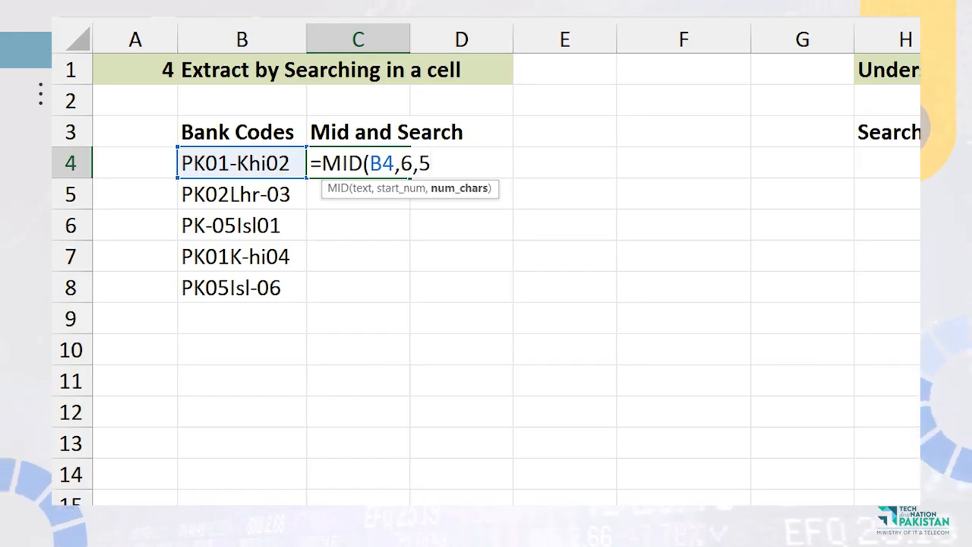
{"action": "key", "text": "ctrl+Return"}
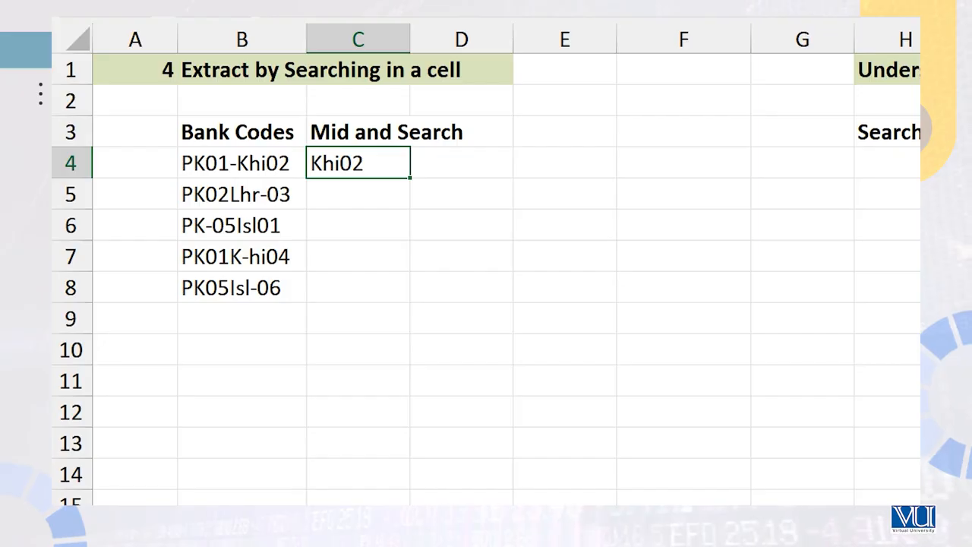
{"action": "double_click", "coordinate": [410, 179]}
{"action": "left_click", "coordinate": [359, 288]}
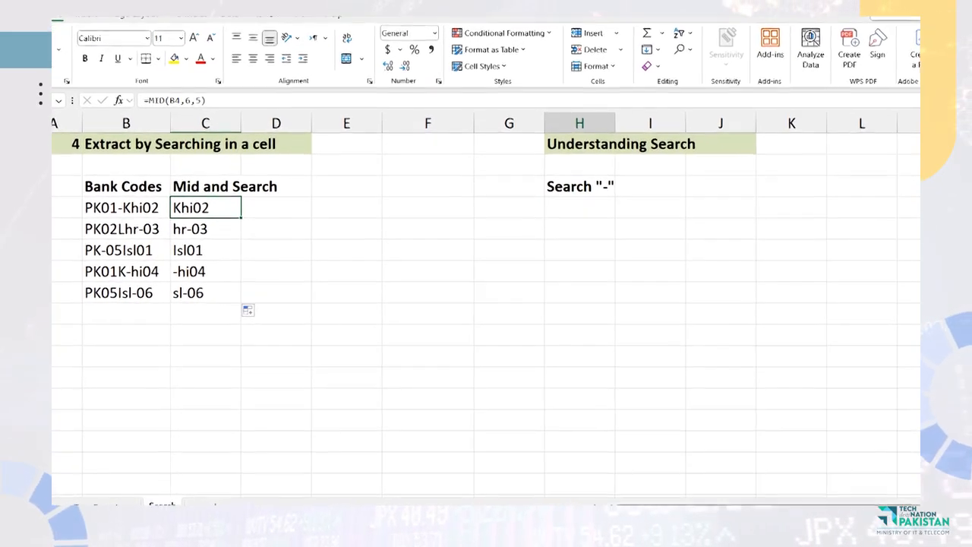
Enter =SEARCH("-",B4) in cell H4 to locate the hyphen in the first bank code
{"action": "left_click", "coordinate": [576, 211]}
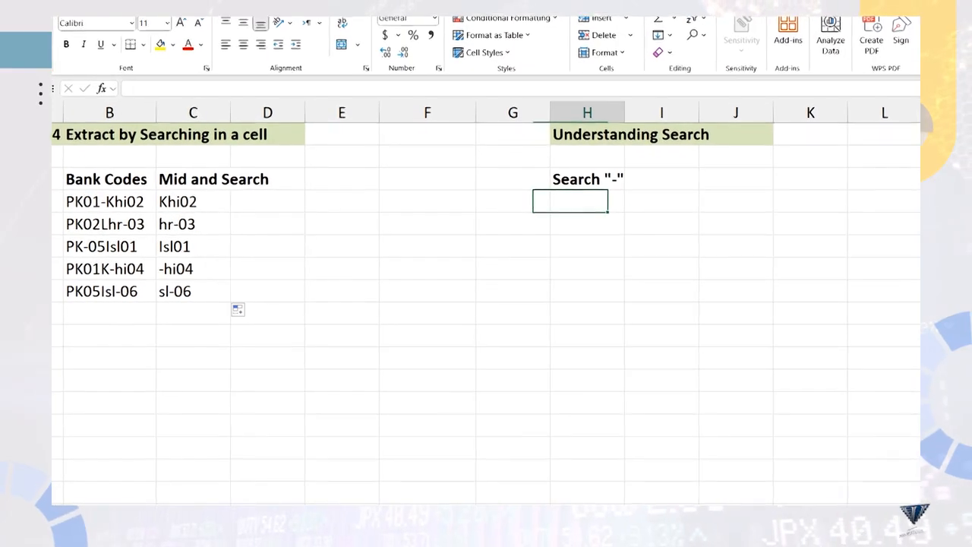
{"action": "type", "text": "=sear"}
{"action": "key", "text": "Tab"}
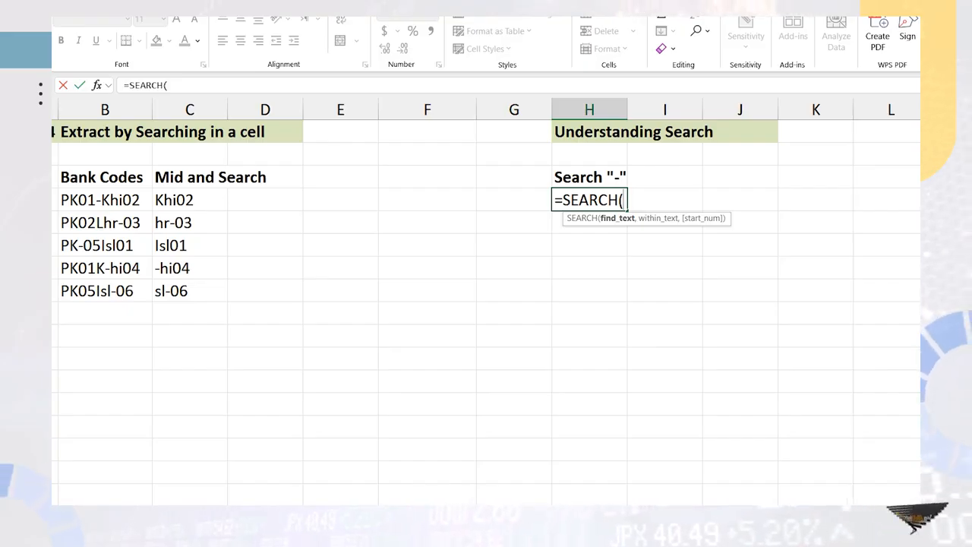
{"action": "type", "text": "\"-"}
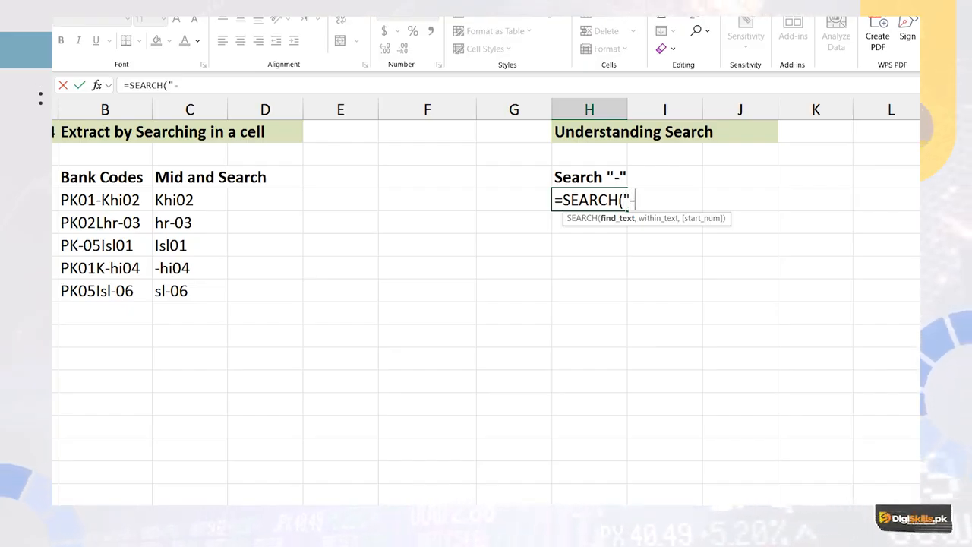
{"action": "type", "text": "\","}
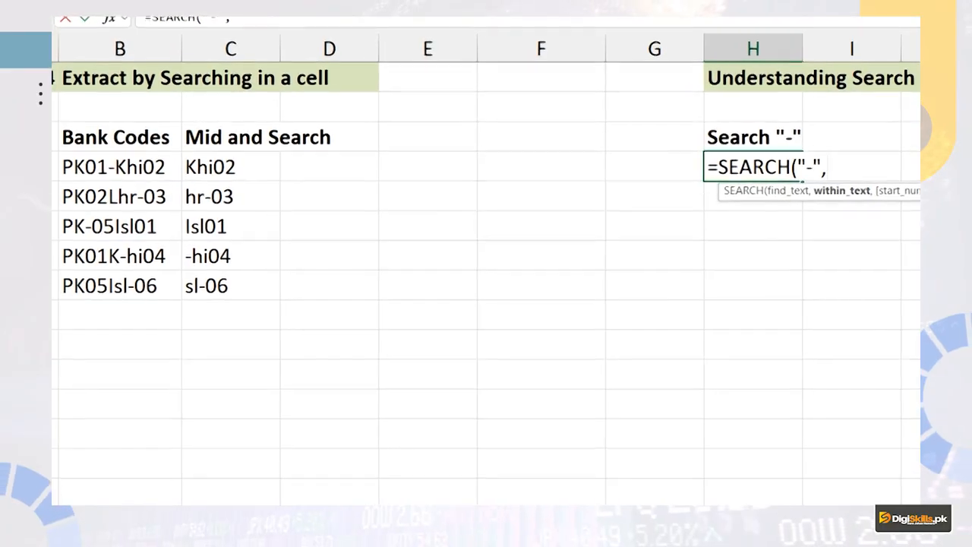
{"action": "left_click", "coordinate": [116, 174]}
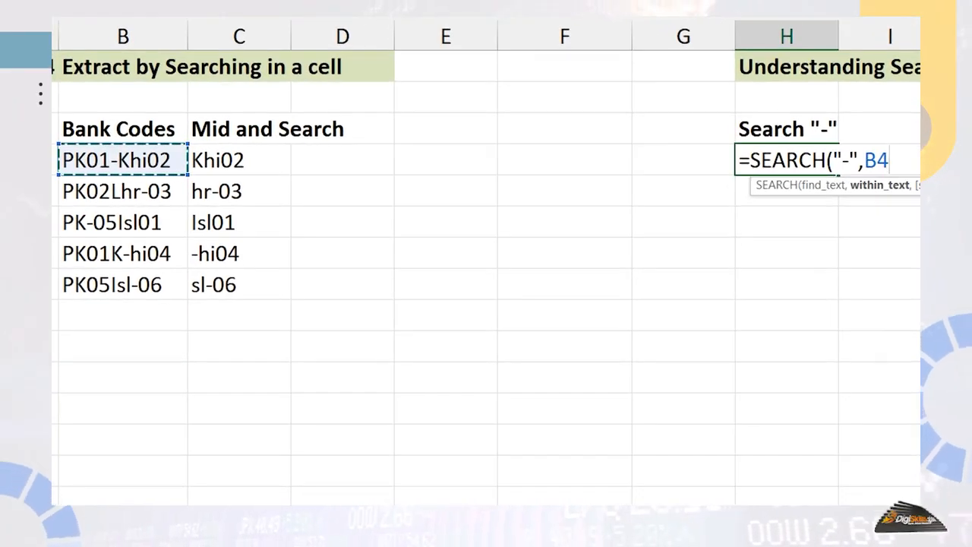
{"action": "type", "text": ")"}
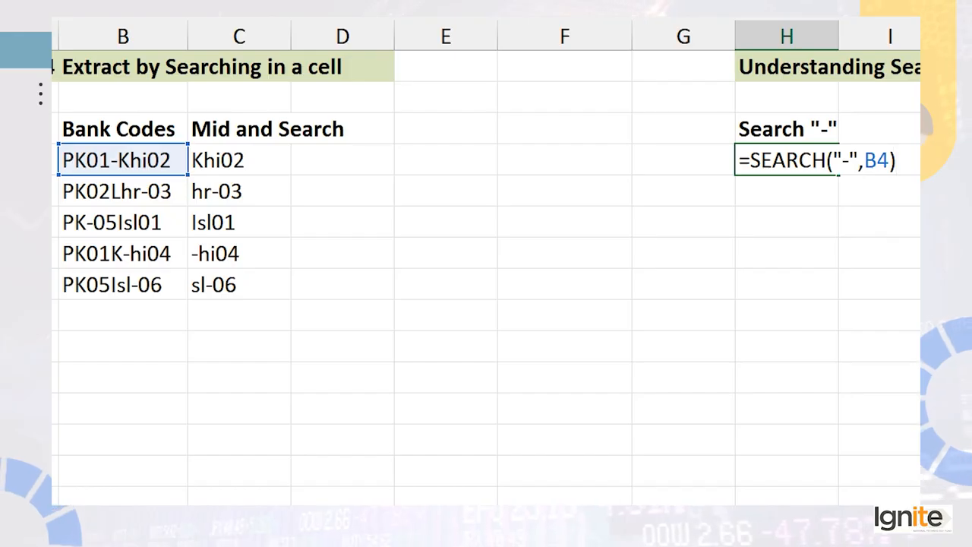
{"action": "key", "text": "Return"}
{"action": "key", "text": "Up"}
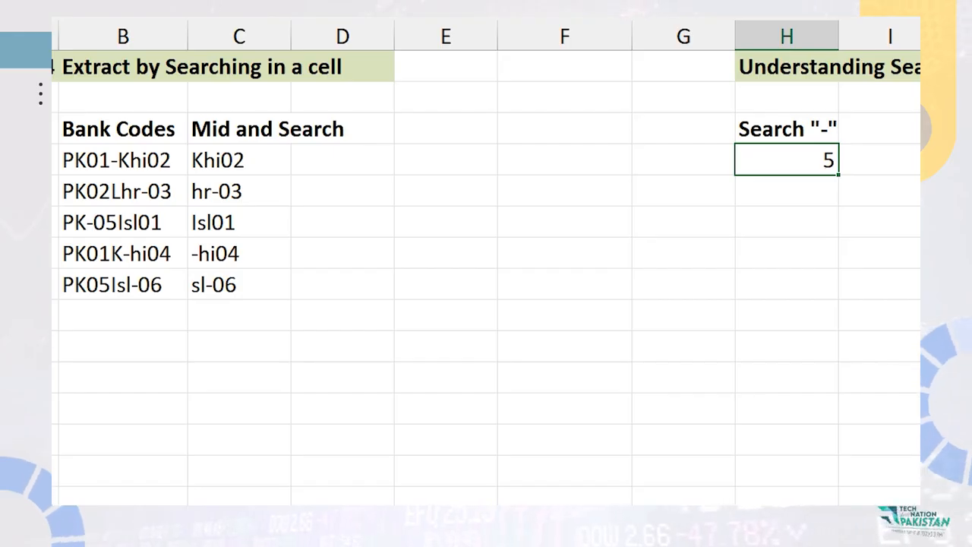
Fill the hyphen SEARCH formula from H4 down through H8 and check the formula in H4
{"action": "left_click_drag", "start_coordinate": [838, 174], "coordinate": [838, 300]}
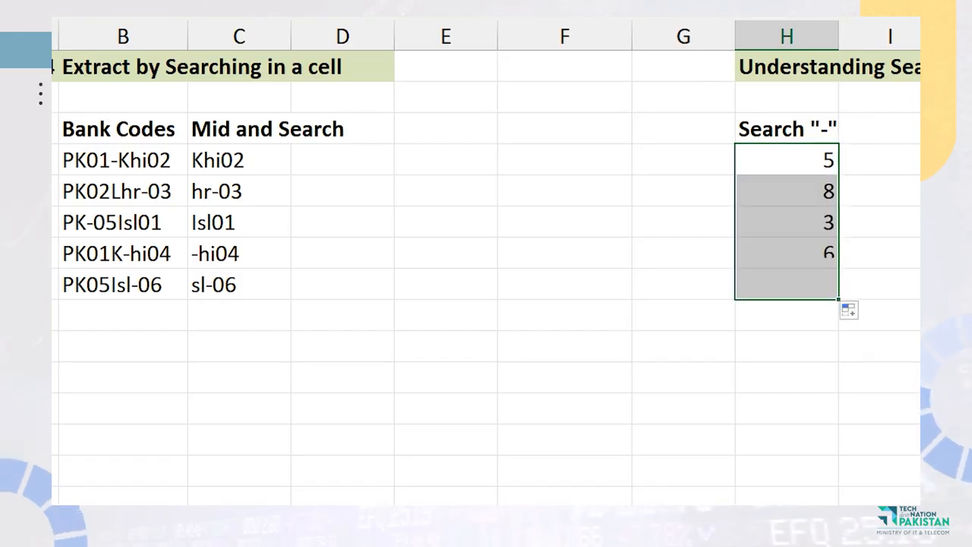
{"action": "left_click", "coordinate": [787, 160]}
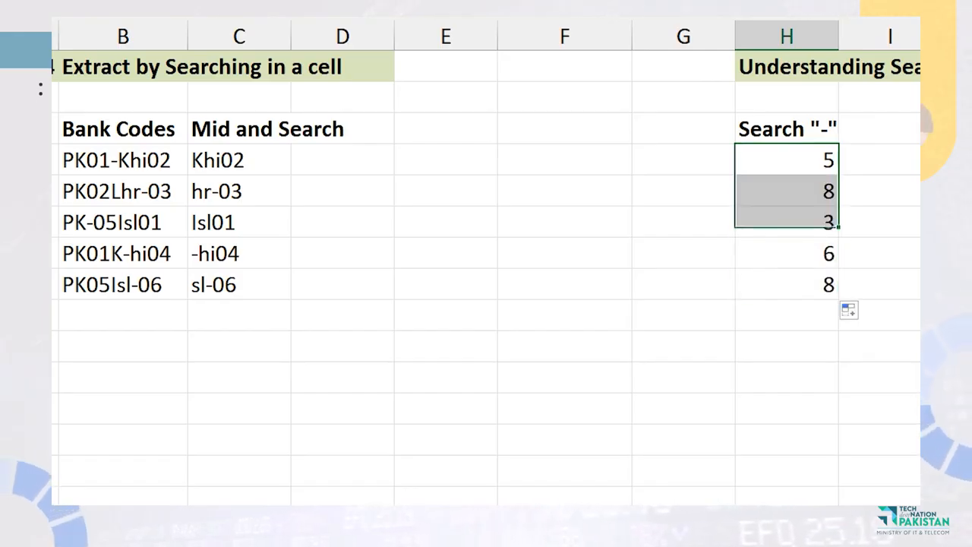
{"action": "key", "text": "F2"}
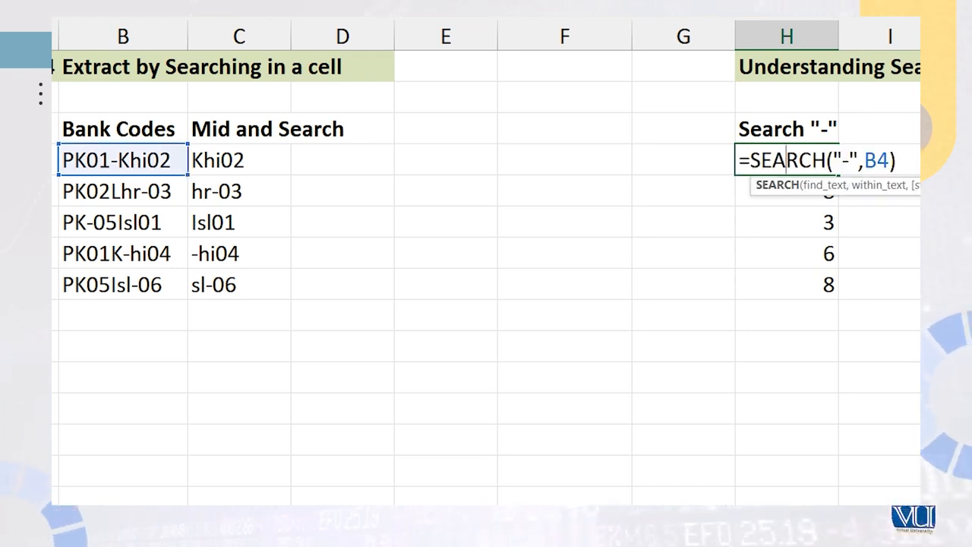
{"action": "key", "text": "Return"}
Replace the start number in C4's MID formula with SEARCH("-",B4) and fill the formula down through C8
{"action": "key", "text": "Left"}
{"action": "key", "text": "Left"}
{"action": "key", "text": "Left"}
{"action": "key", "text": "Left"}
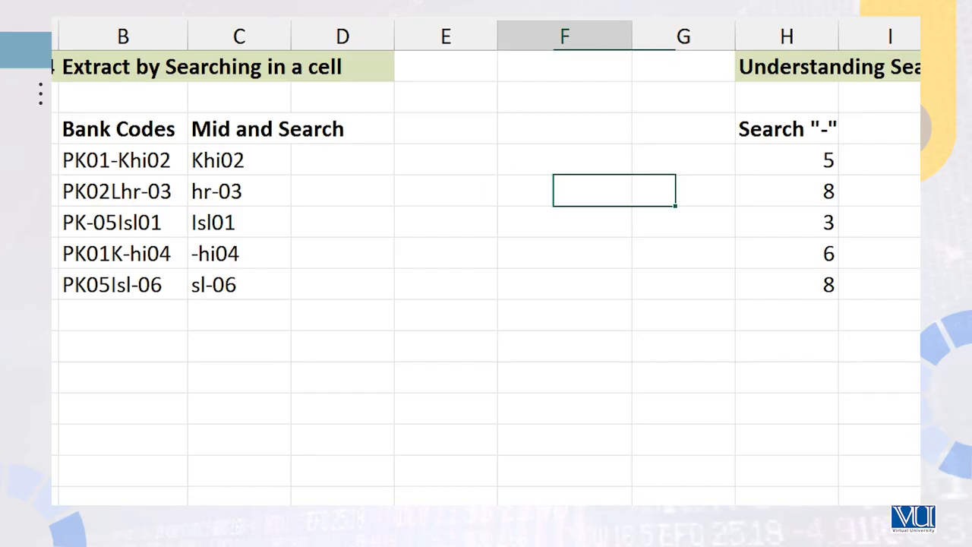
{"action": "key", "text": "Left"}
{"action": "key", "text": "Up"}
{"action": "key", "text": "F2"}
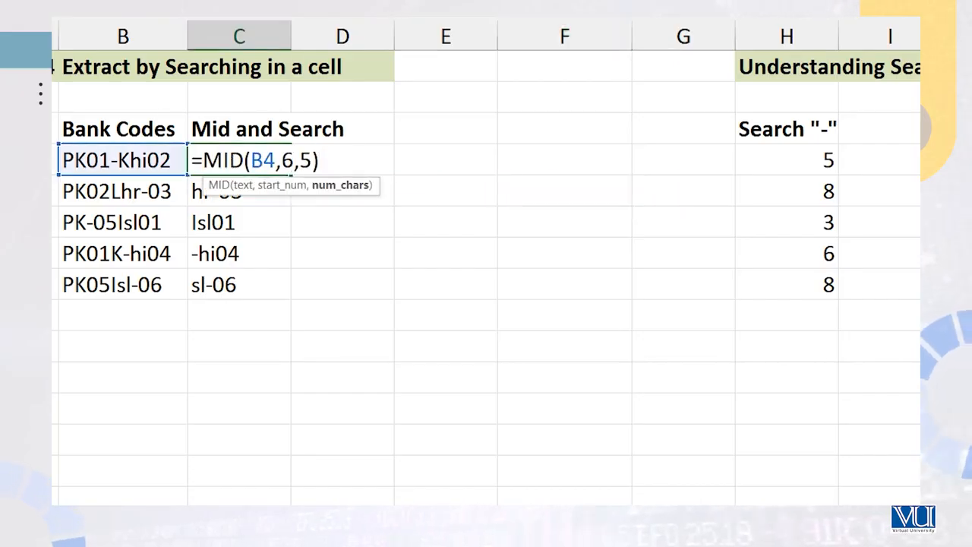
{"action": "key", "text": "shift+Left"}
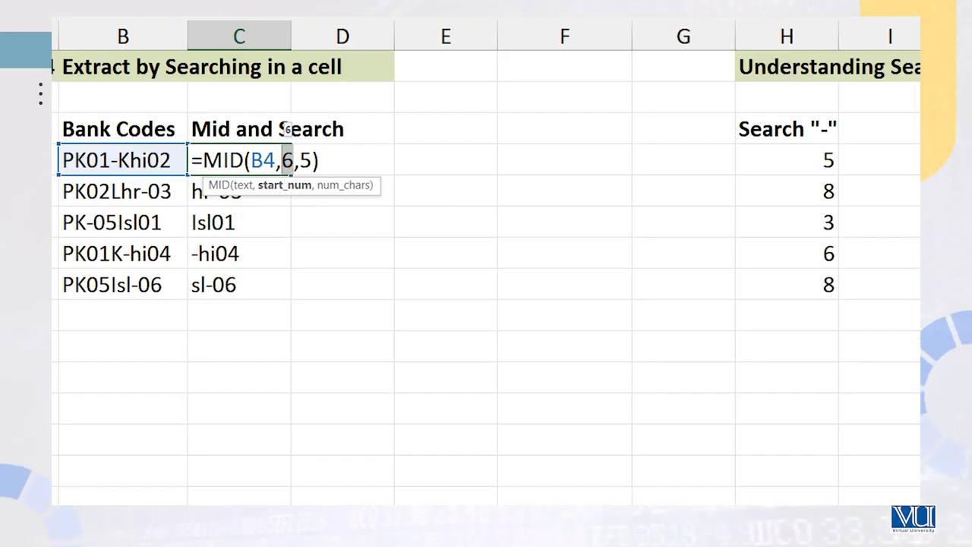
{"action": "type", "text": "sea"}
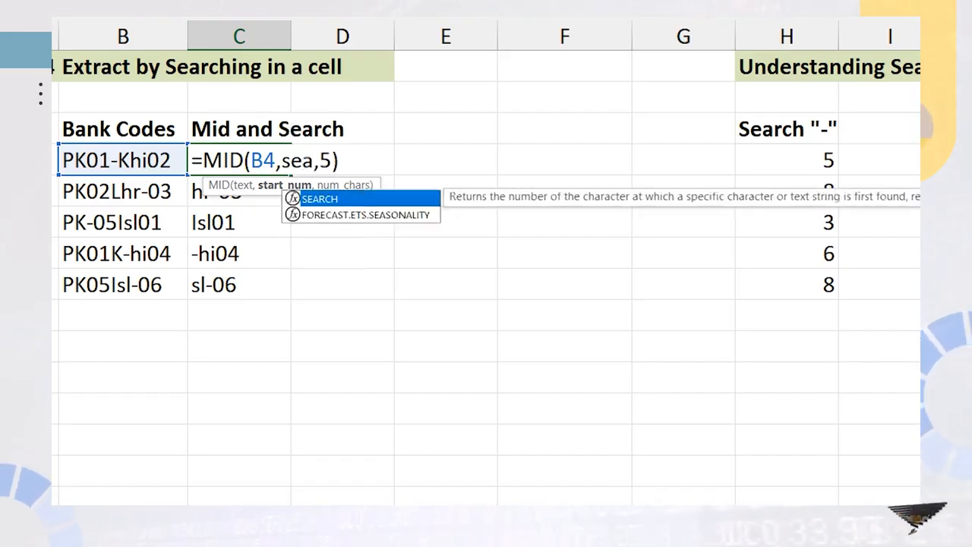
{"action": "key", "text": "Tab"}
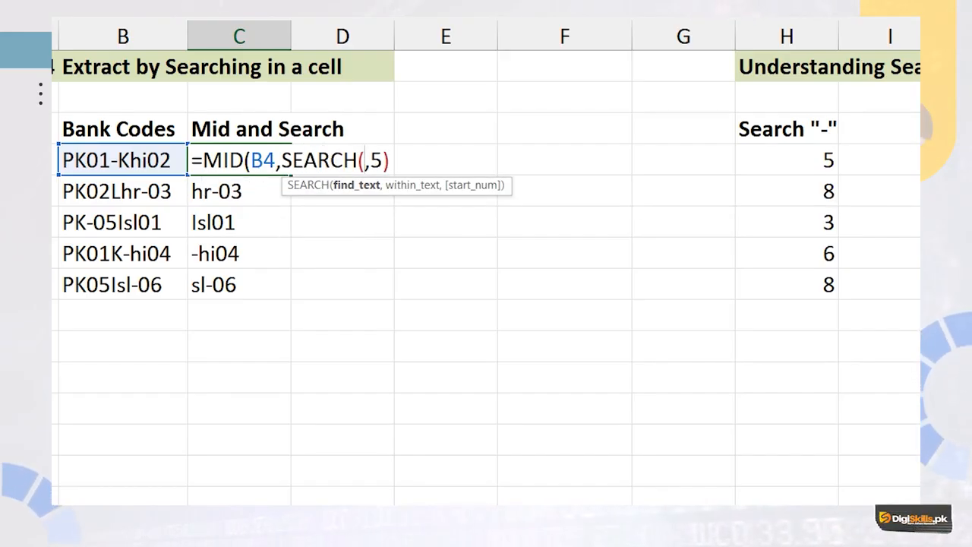
{"action": "type", "text": "\"-\","}
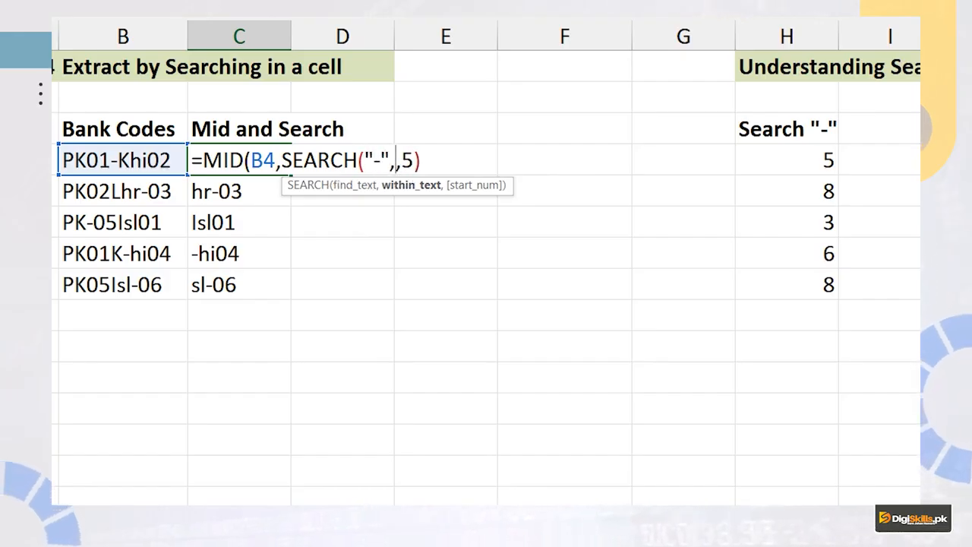
{"action": "left_click", "coordinate": [123, 160]}
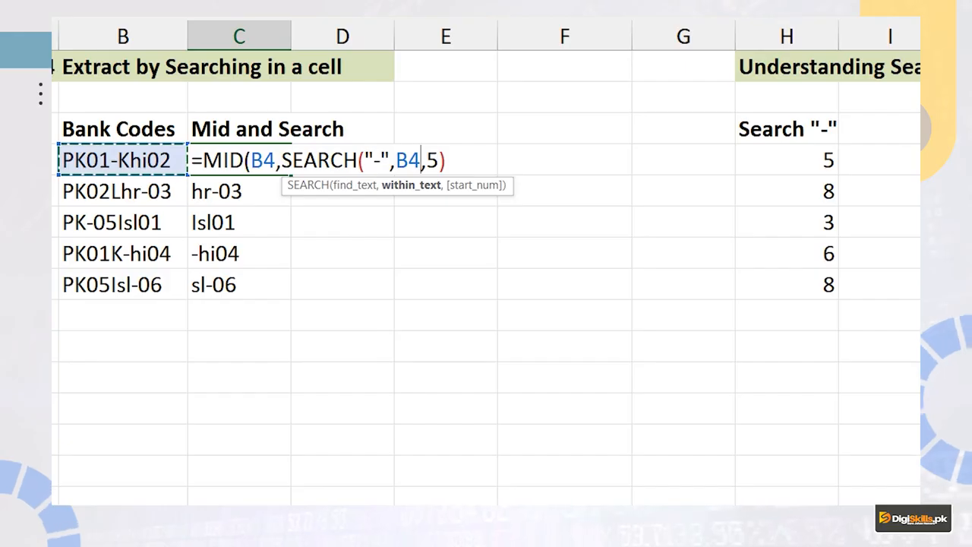
{"action": "type", "text": ")"}
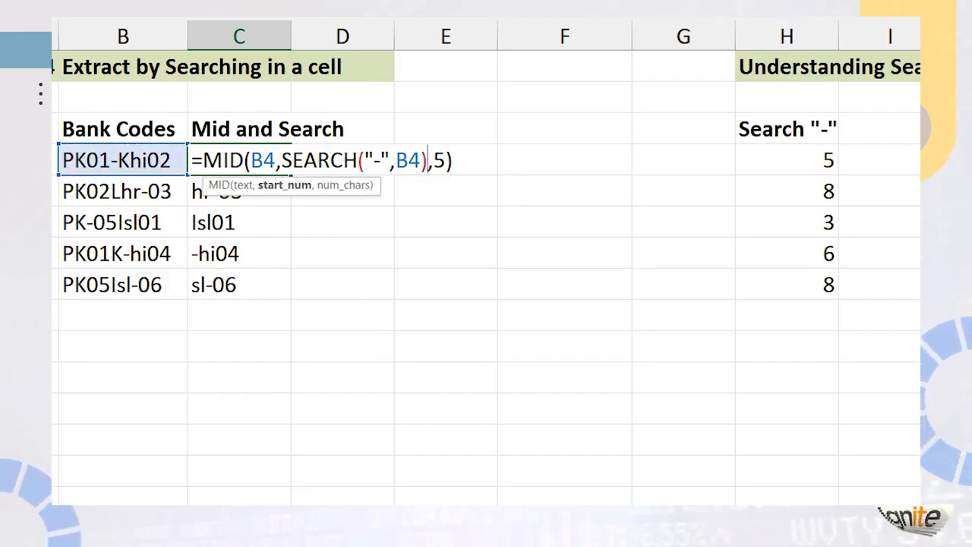
{"action": "key", "text": "Return"}
{"action": "key", "text": "Up"}
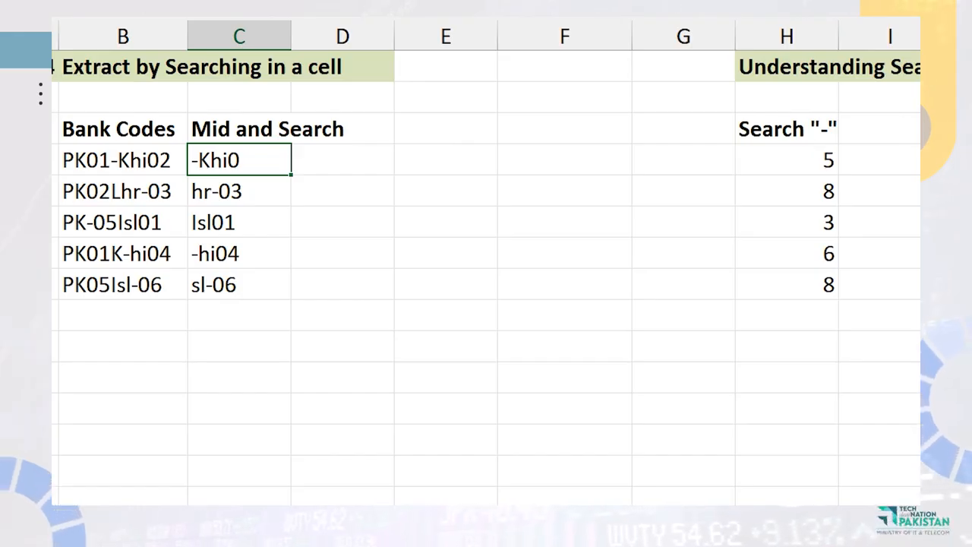
{"action": "double_click", "coordinate": [291, 174]}
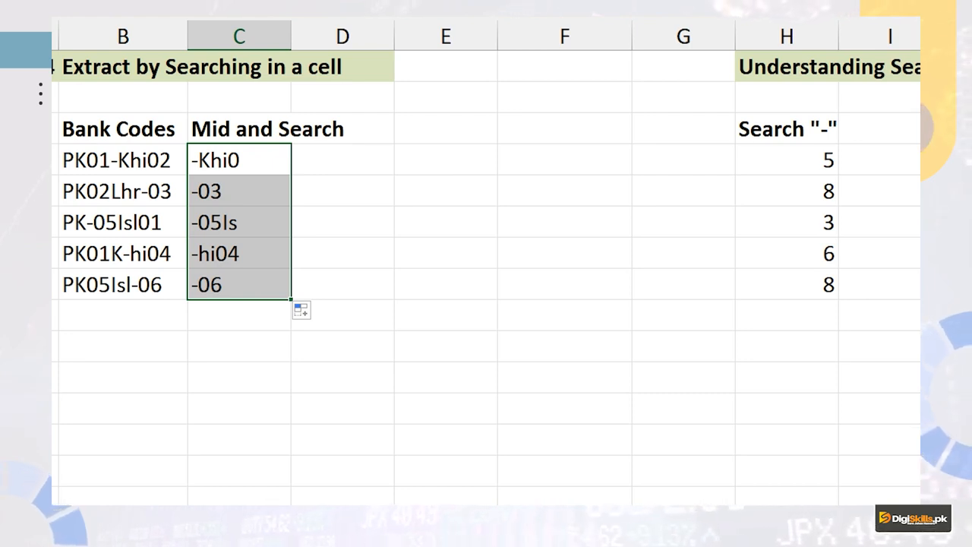
Set the number of characters in C4's MID formula to 10 and fill it down through C8
{"action": "left_click", "coordinate": [239, 160]}
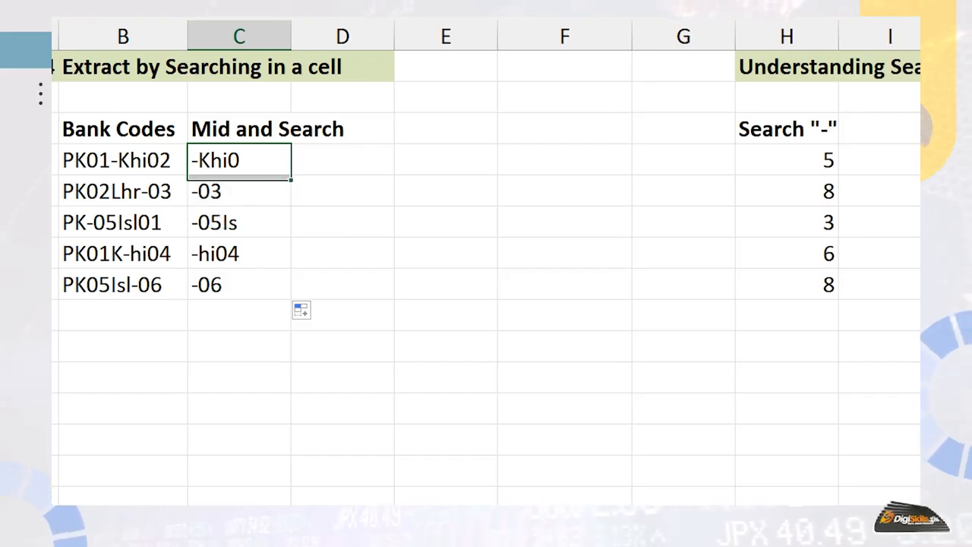
{"action": "key", "text": "F2"}
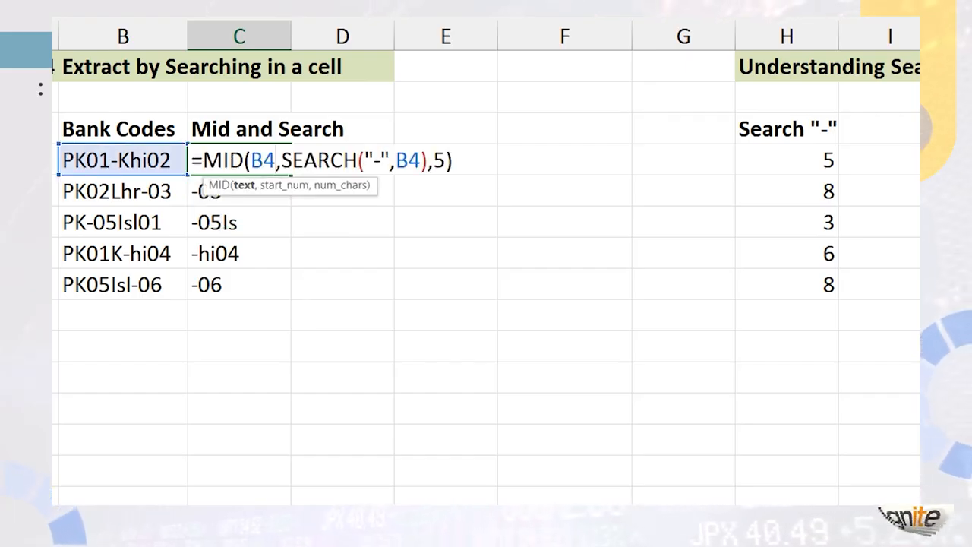
{"action": "left_click", "coordinate": [446, 160]}
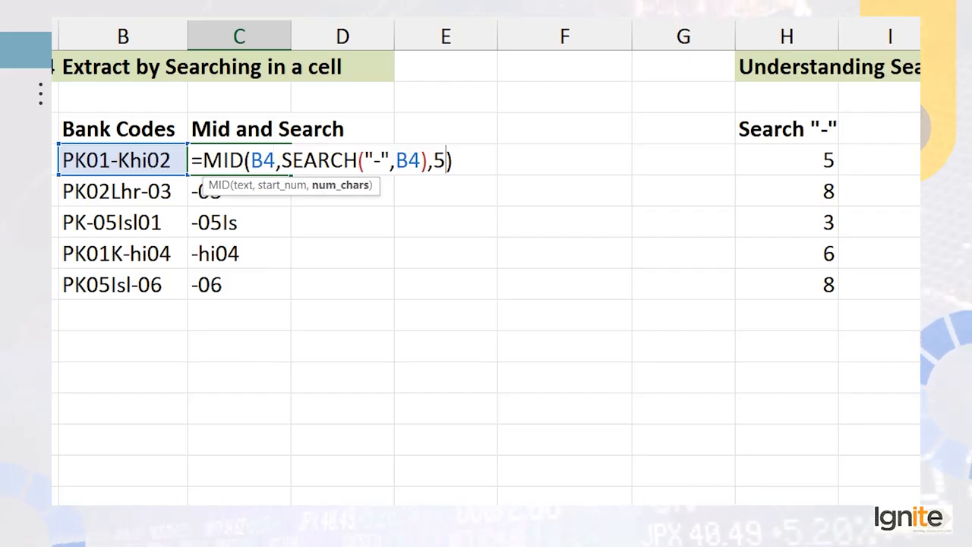
{"action": "key", "text": "BackSpace"}
{"action": "type", "text": "10"}
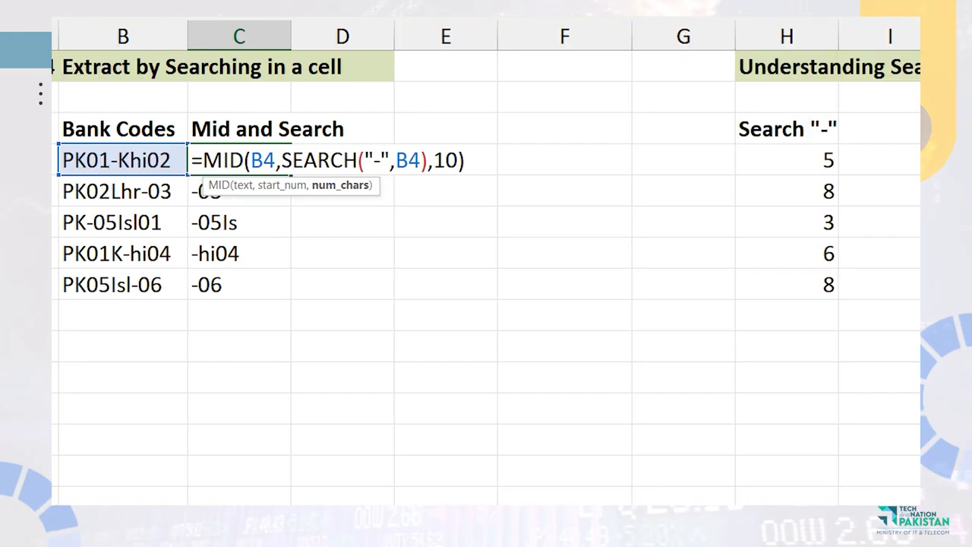
{"action": "key", "text": "Return"}
{"action": "key", "text": "Up"}
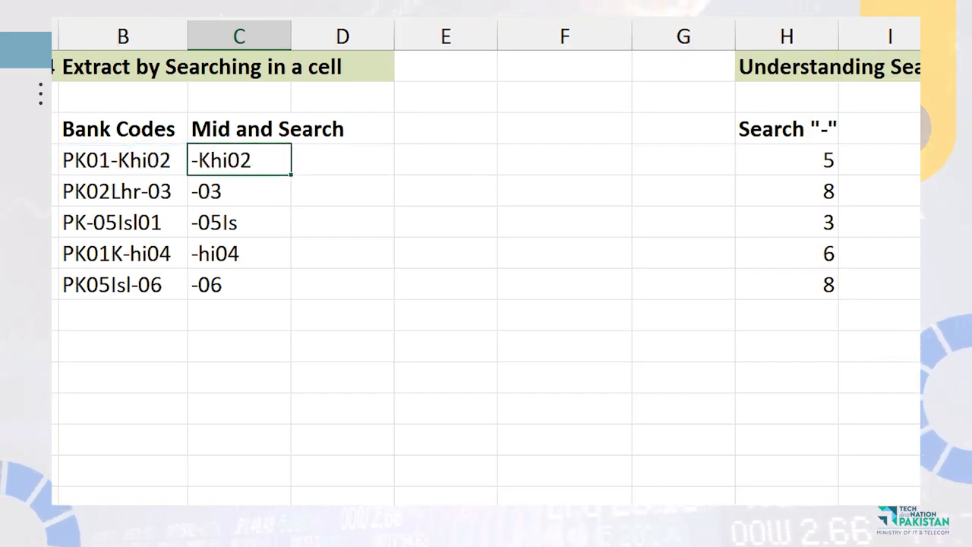
{"action": "double_click", "coordinate": [291, 174]}
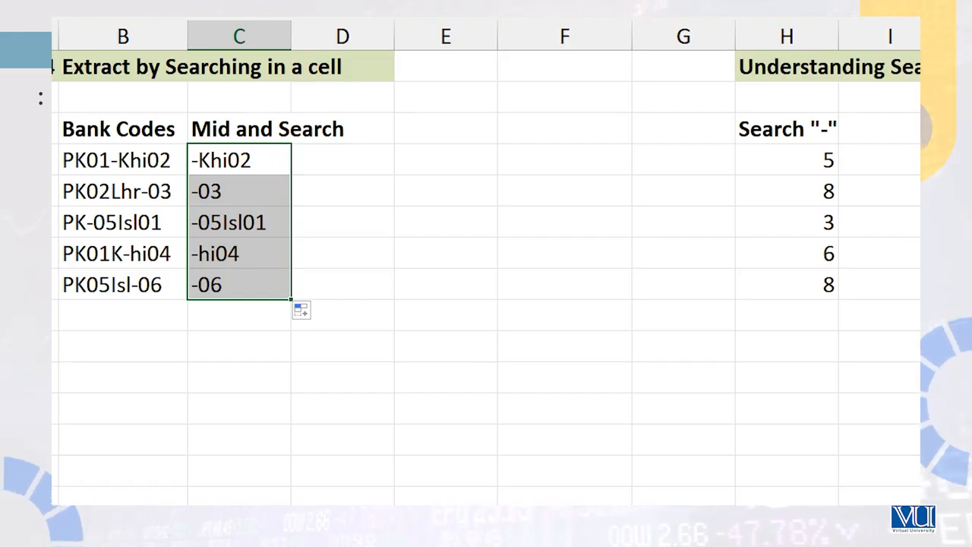
Add +1 after SEARCH("-",B4) in C4's MID formula so extraction starts after the hyphen
{"action": "left_click", "coordinate": [239, 160]}
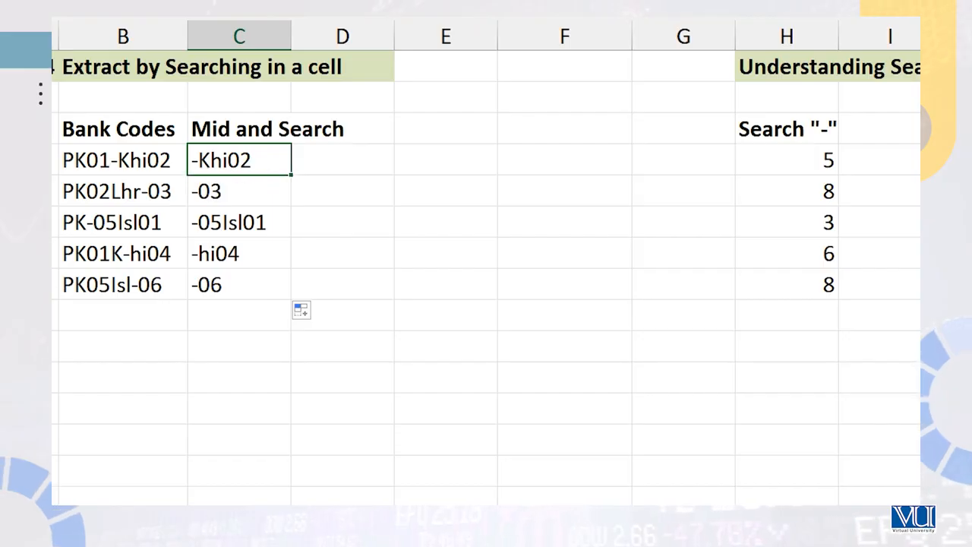
{"action": "double_click", "coordinate": [263, 160]}
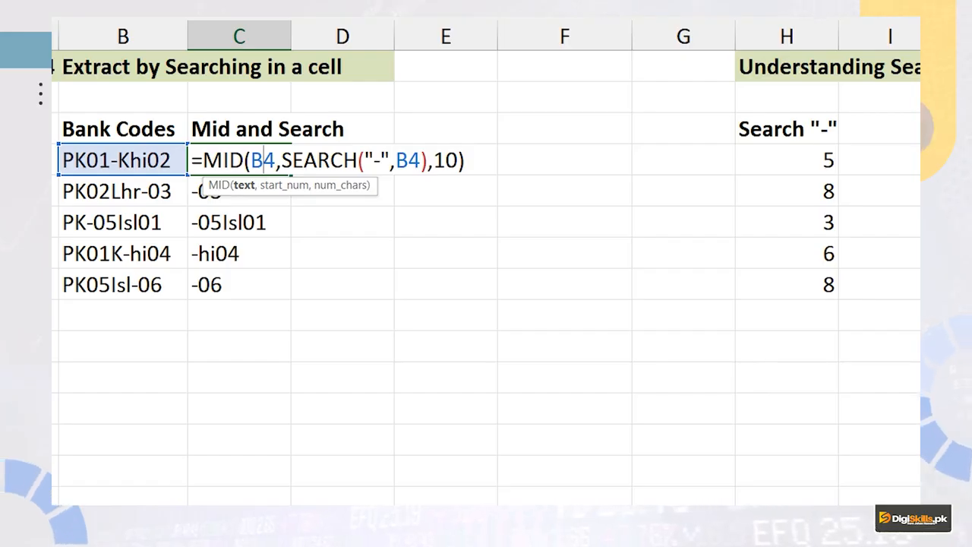
{"action": "left_click", "coordinate": [427, 160]}
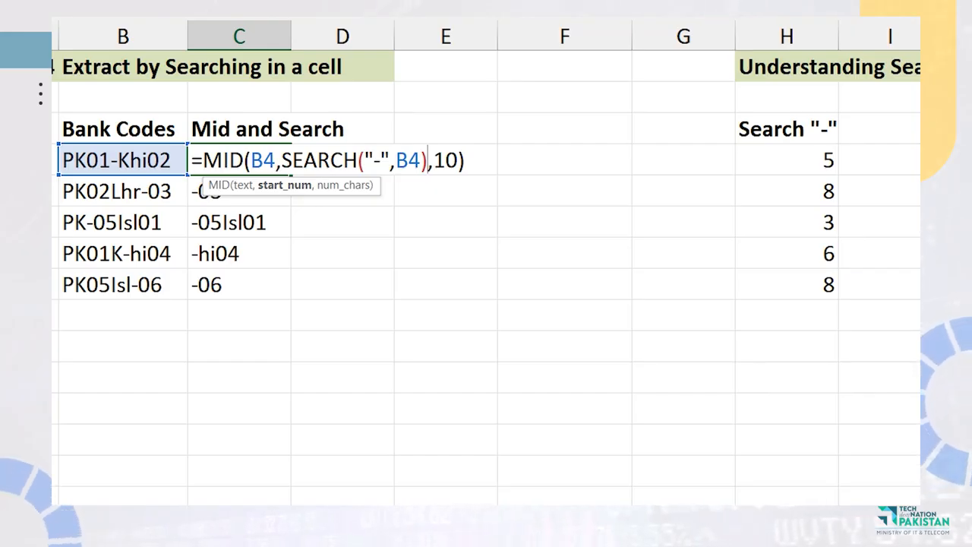
{"action": "type", "text": "+1"}
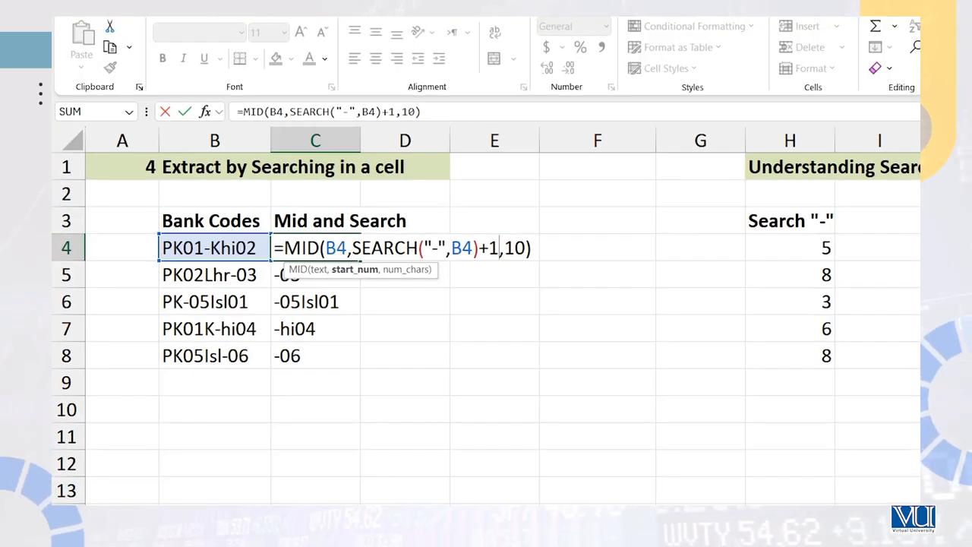
{"action": "key", "text": "Return"}
{"action": "key", "text": "Up"}
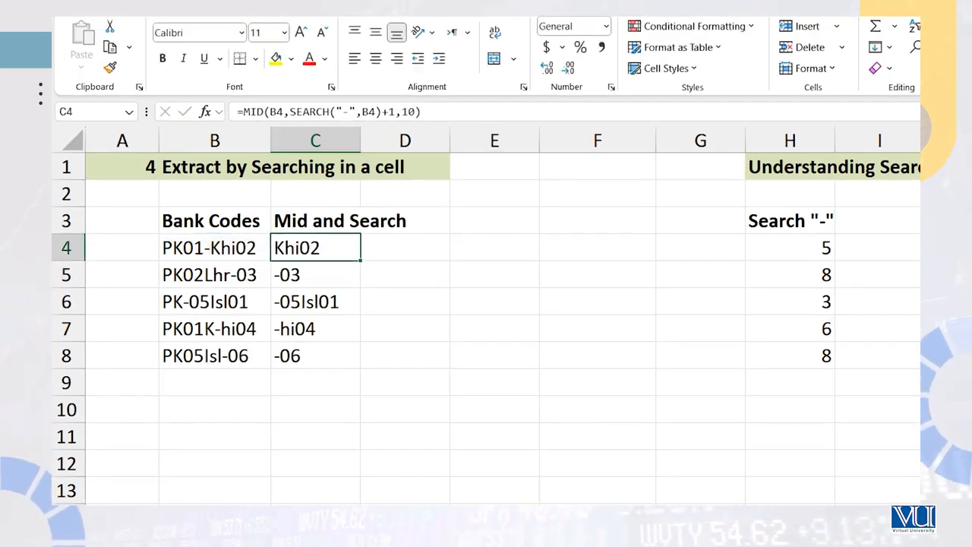